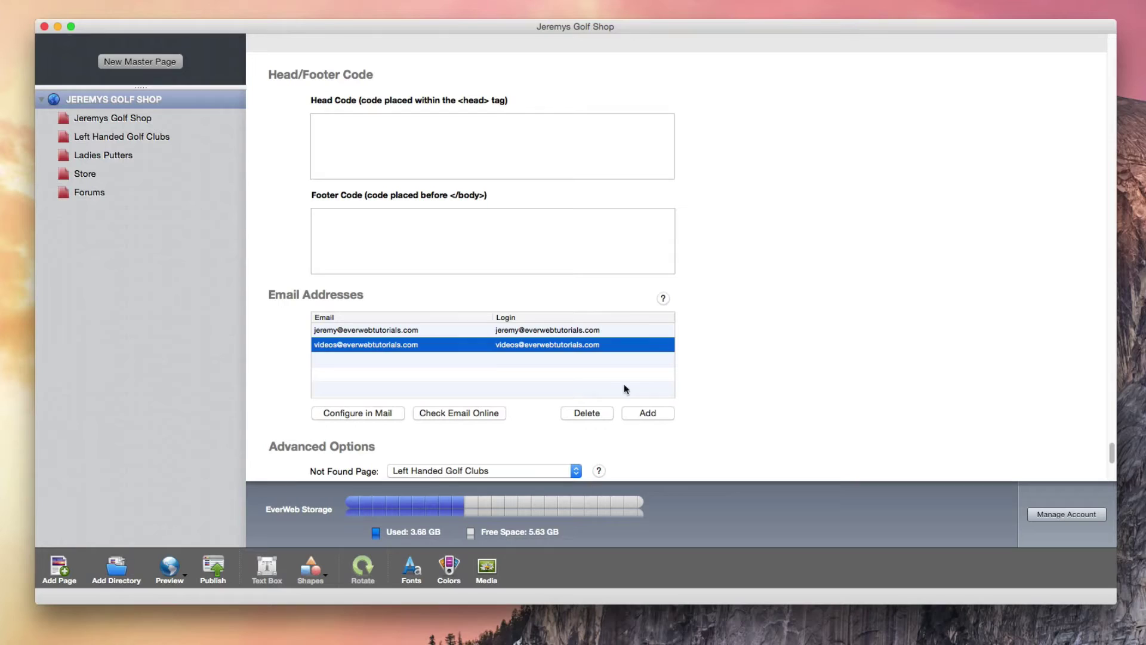
Step: Start adding a new address from the EverWeb site's Email Addresses list
{"action": "left_click", "coordinate": [652, 415]}
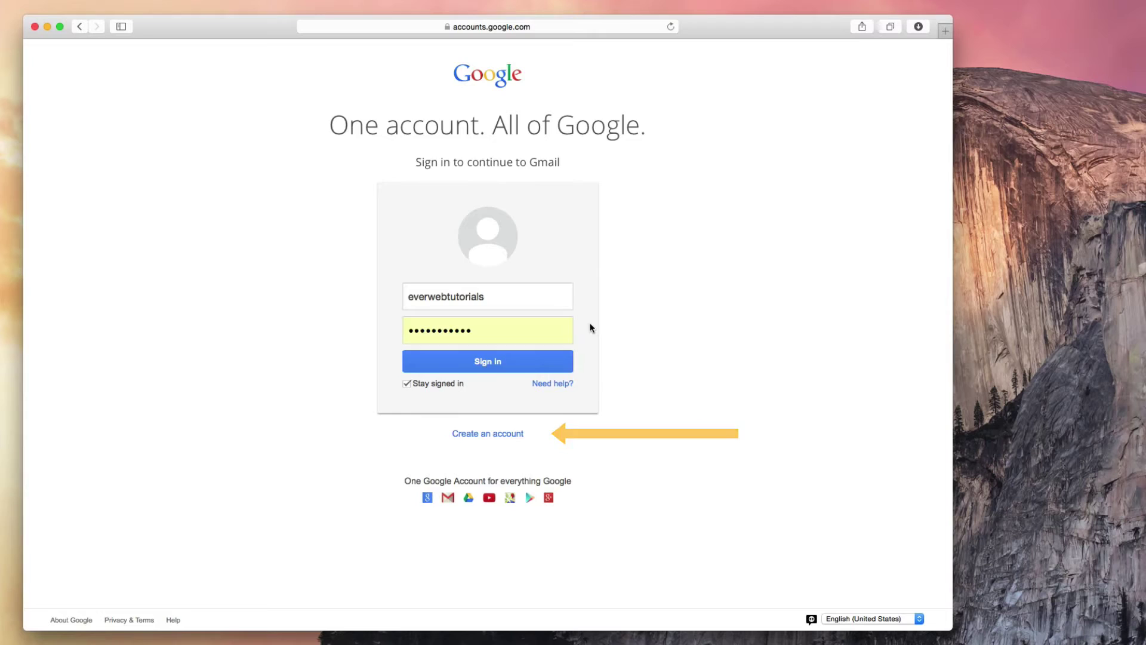
Step: Sign in to Gmail and open Settings from the gear menu
{"action": "left_click", "coordinate": [508, 362]}
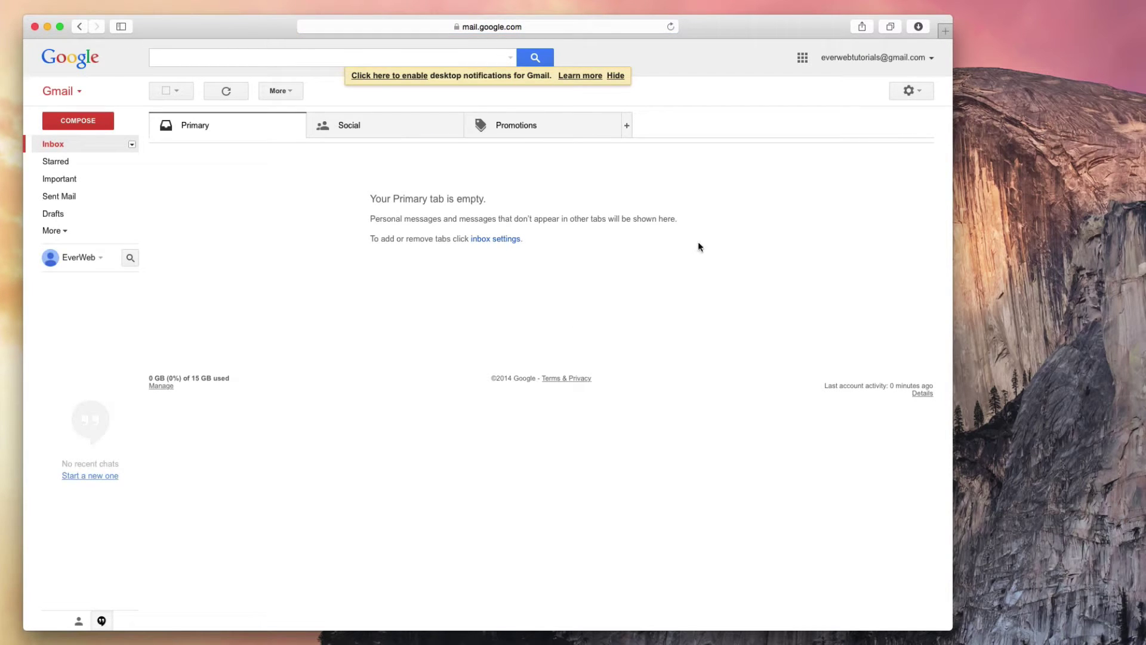
{"action": "left_click", "coordinate": [925, 90]}
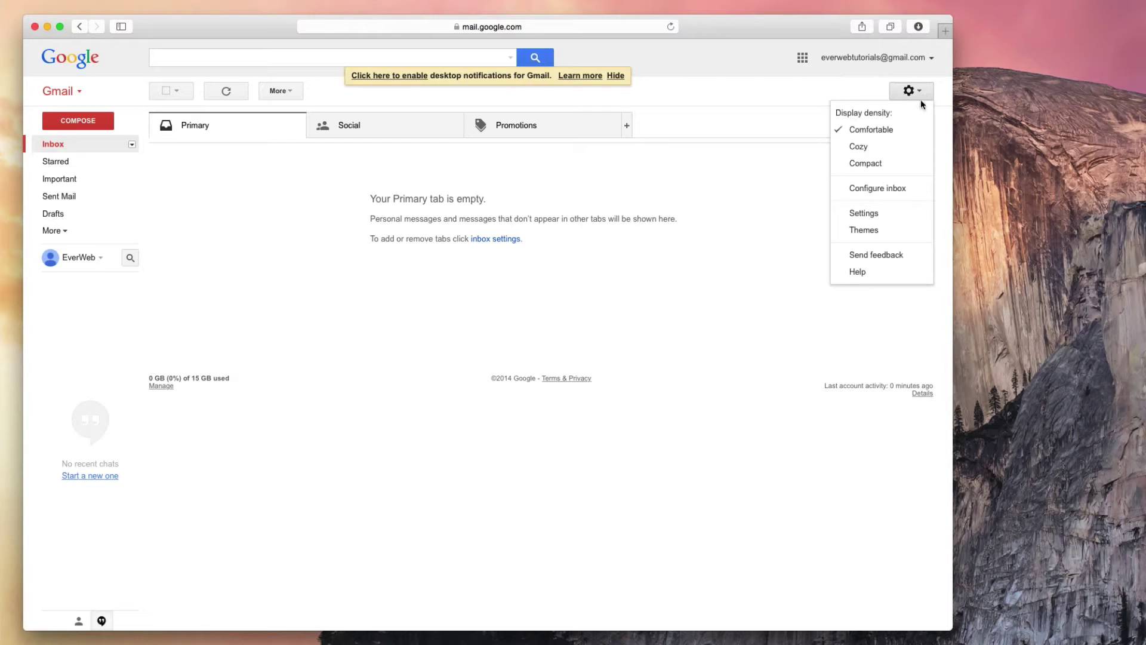
{"action": "left_click", "coordinate": [905, 219]}
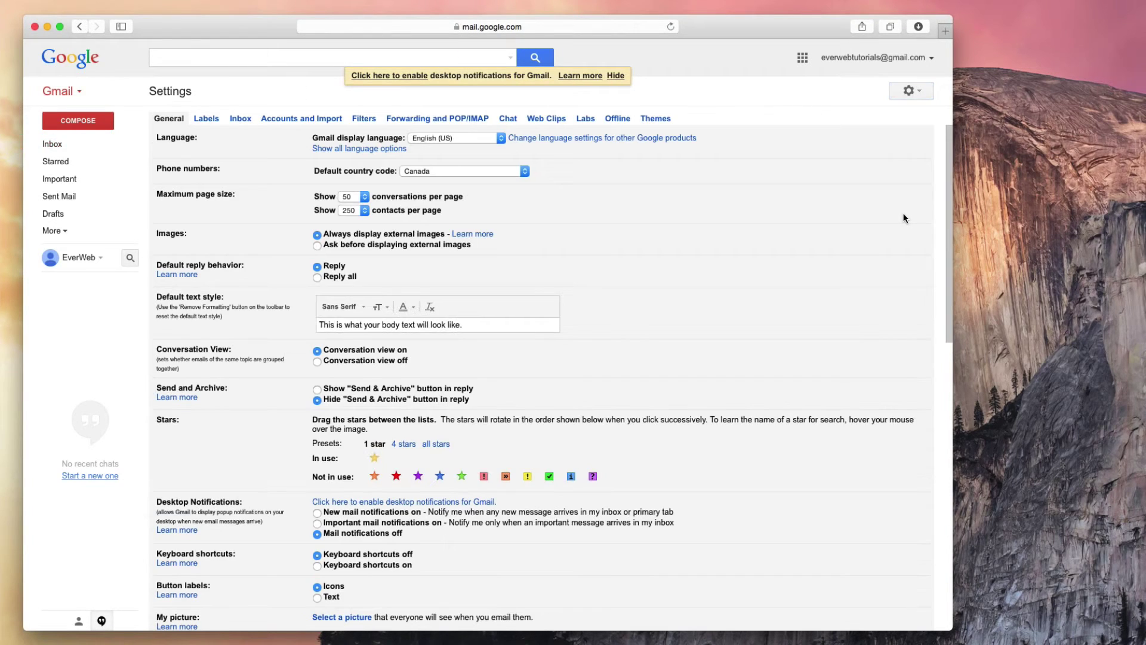
Step: Begin adding a POP3 mail account you own for the custom-domain address
{"action": "left_click", "coordinate": [299, 123]}
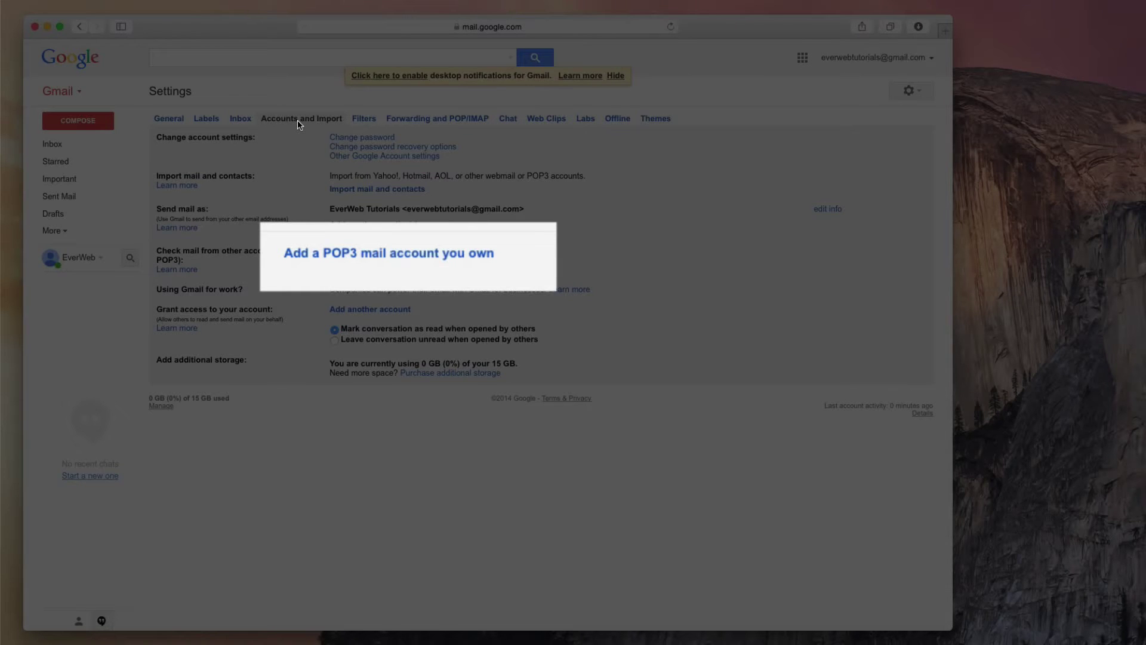
{"action": "left_click", "coordinate": [374, 255]}
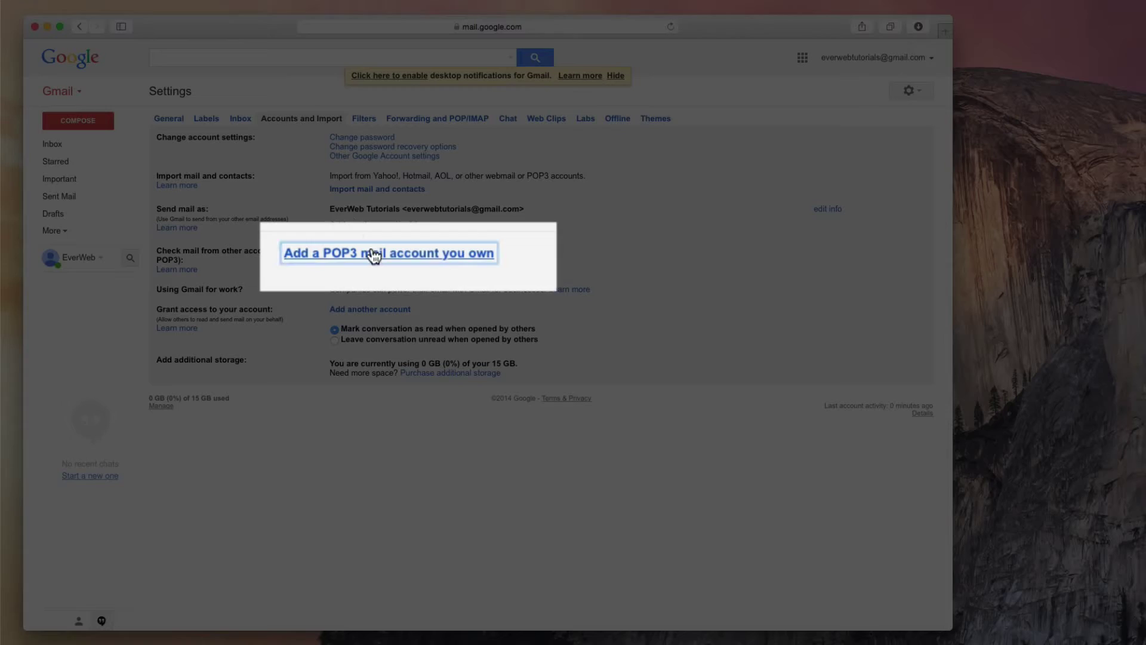
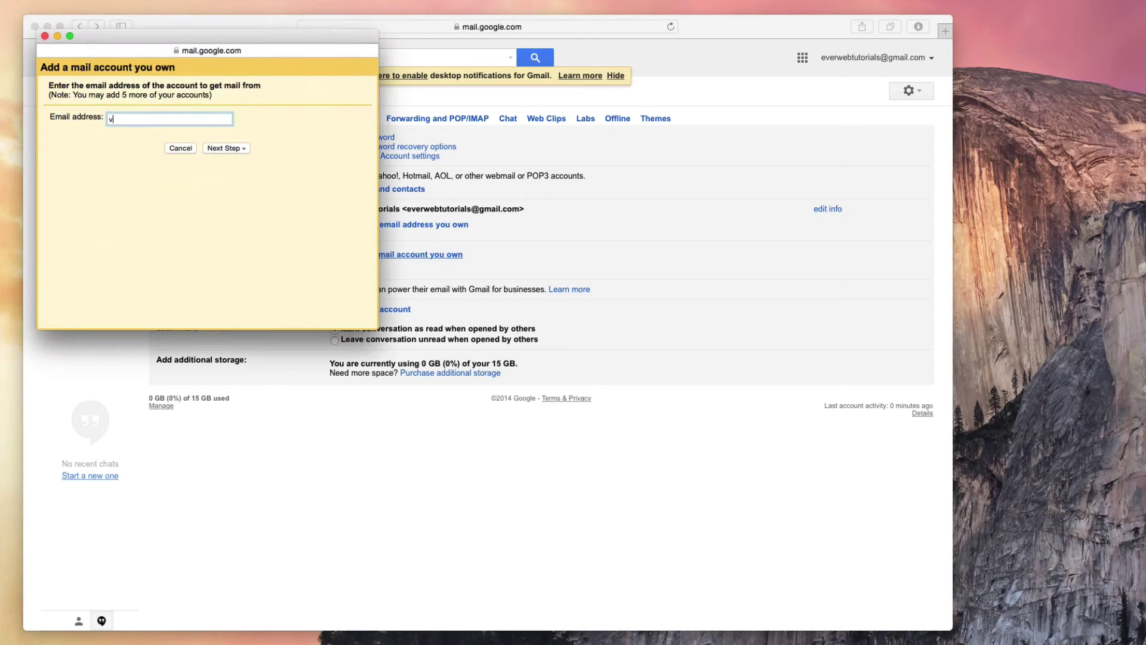
{"action": "left_click", "coordinate": [223, 150]}
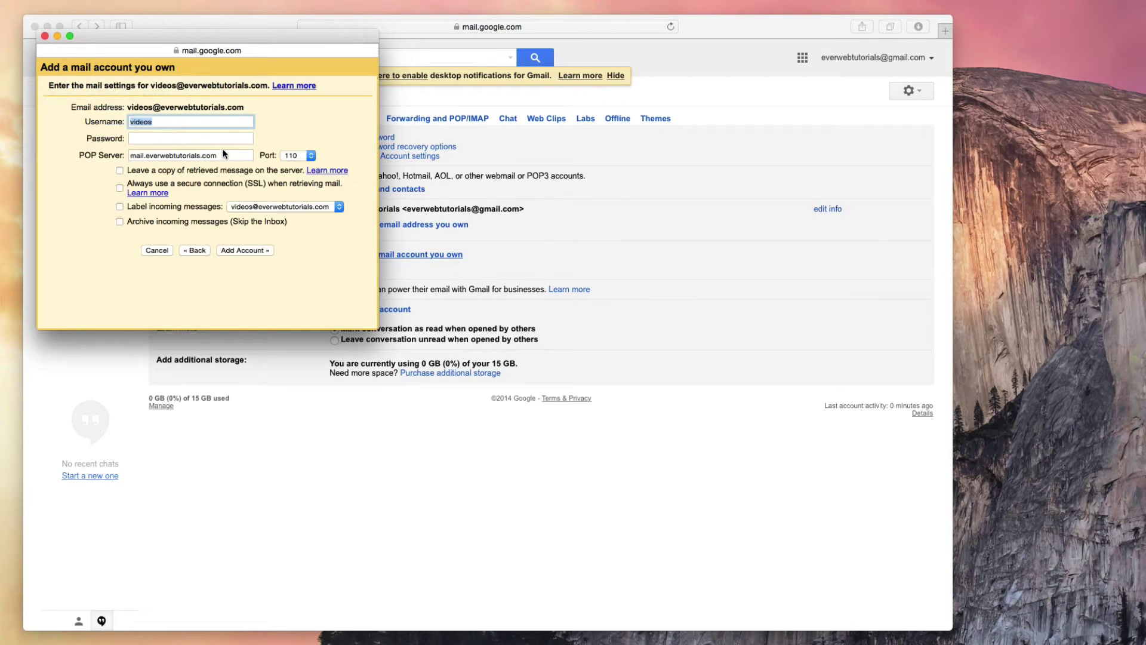
Step: Use the full custom-domain address as username, enter its password, and confirm mail.everwebtutorials.com as POP server
{"action": "left_click", "coordinate": [183, 119]}
{"action": "type", "text": "@everwebtutorials.com"}
{"action": "left_click", "coordinate": [192, 138]}
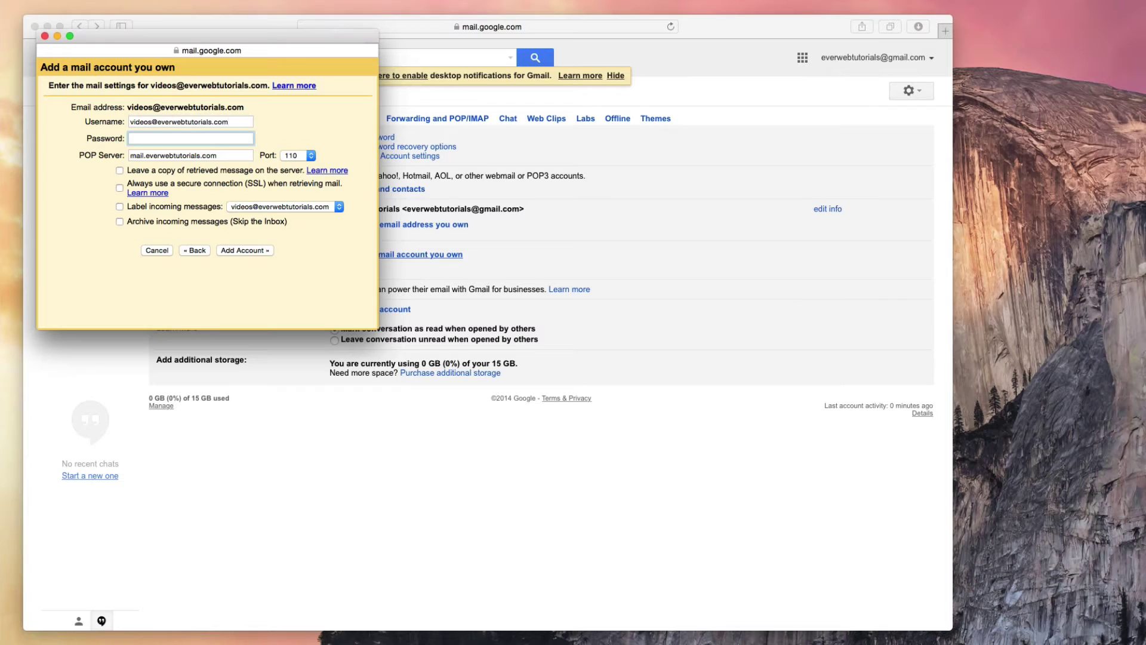
{"action": "type", "text": "•••••••••"}
{"action": "left_click", "coordinate": [232, 156]}
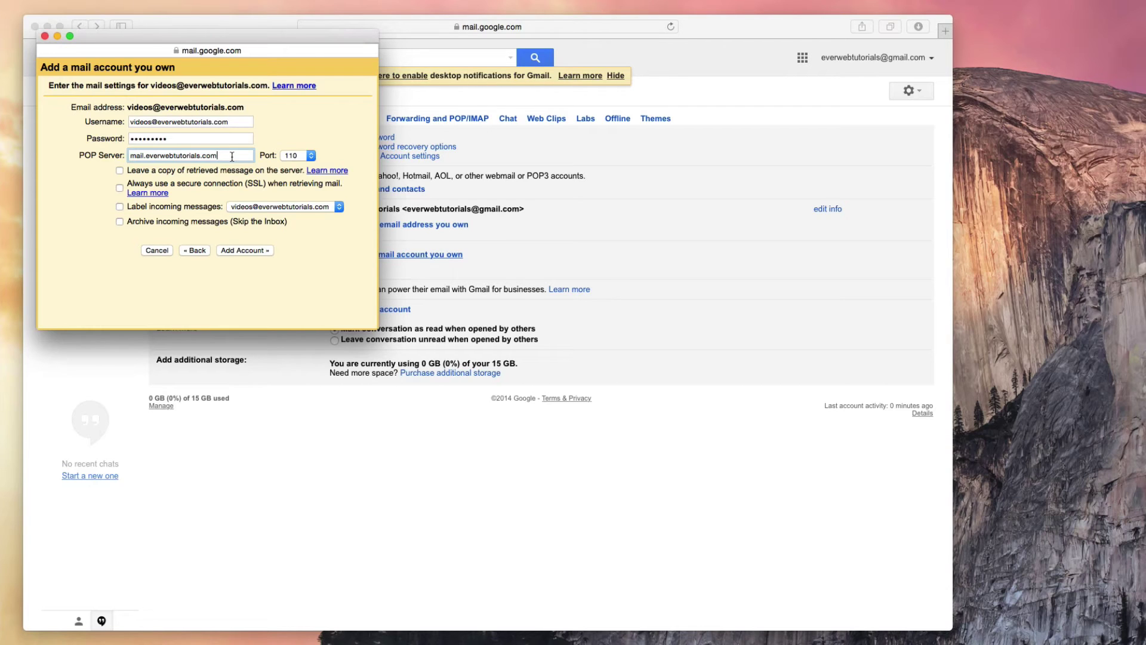
Step: Add the POP3 account, save its password, and choose to also send as this address
{"action": "left_click", "coordinate": [255, 250]}
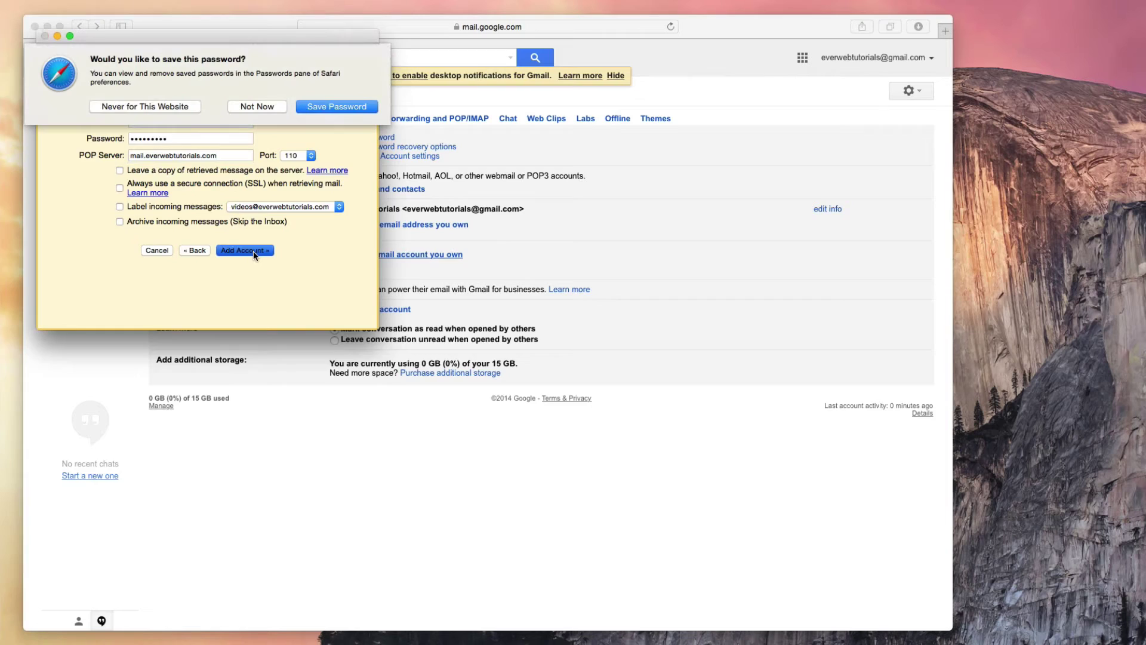
{"action": "left_click", "coordinate": [327, 106]}
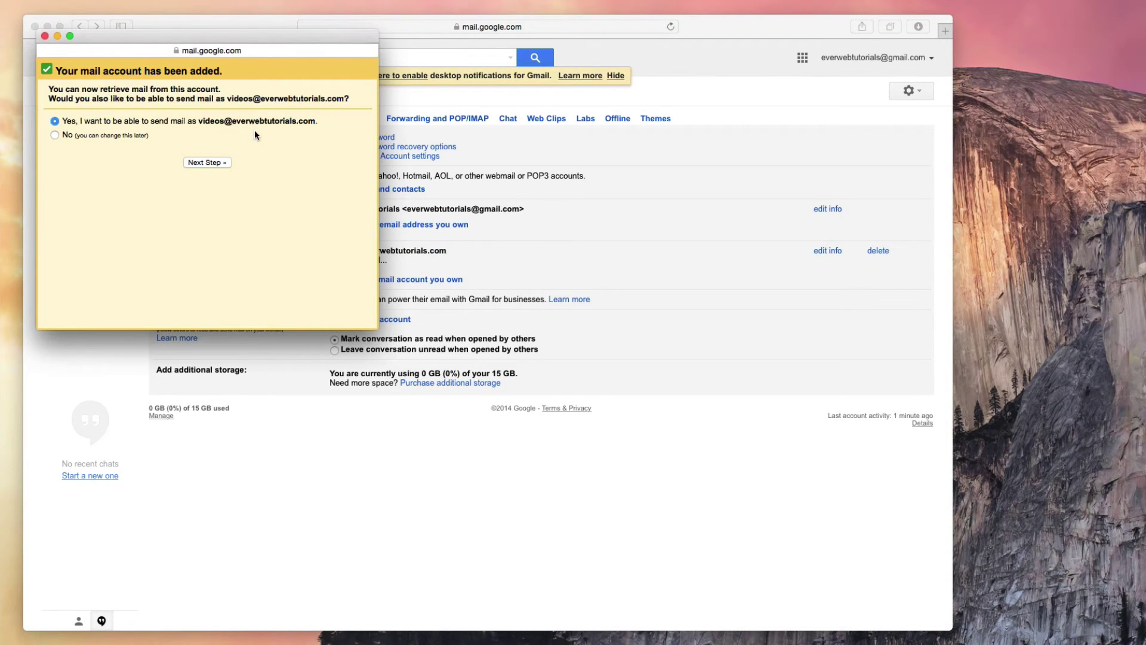
{"action": "left_click", "coordinate": [213, 163]}
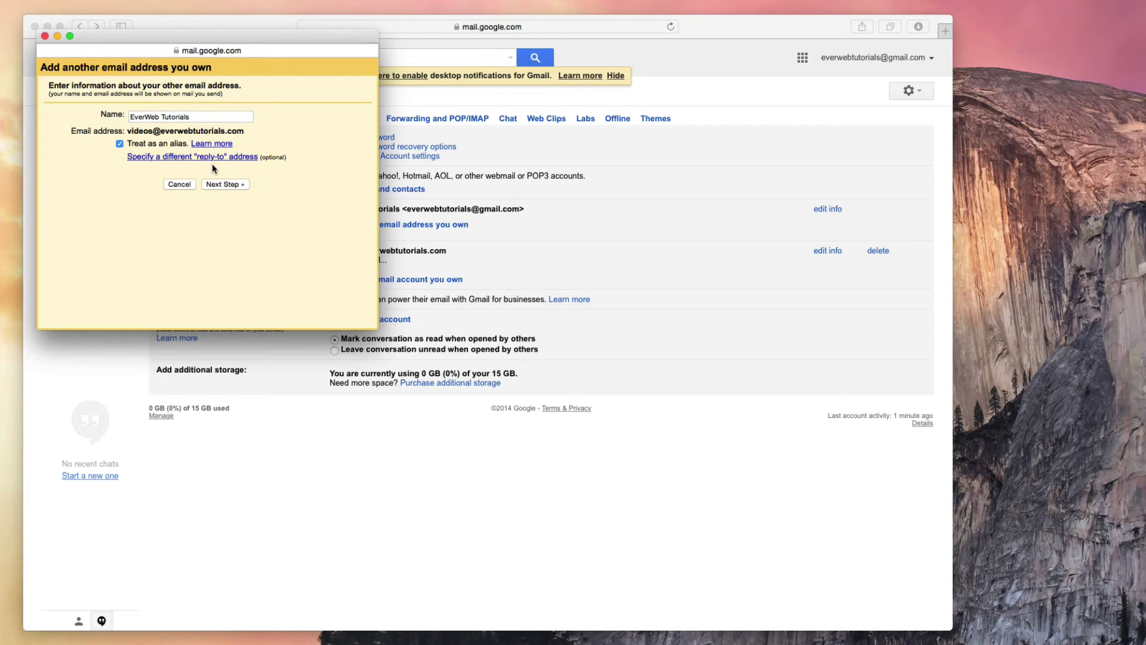
{"action": "left_click", "coordinate": [239, 187]}
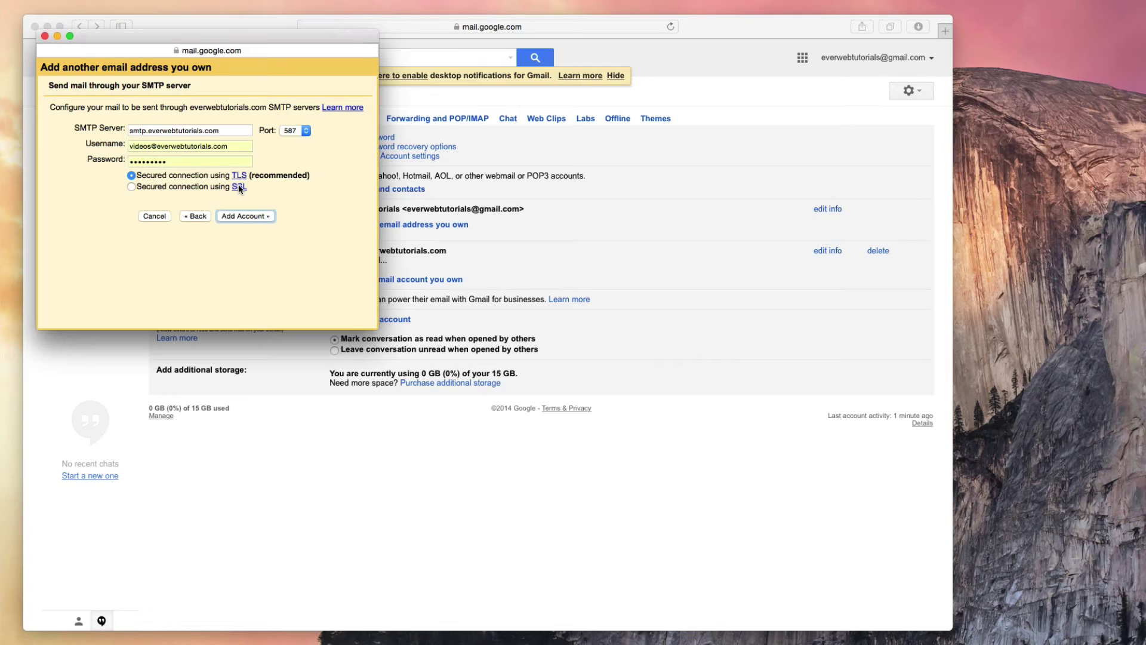
Step: Change the SMTP server to mail.everwebtutorials.com, check the credentials, and add the sending address
{"action": "double_click", "coordinate": [142, 130]}
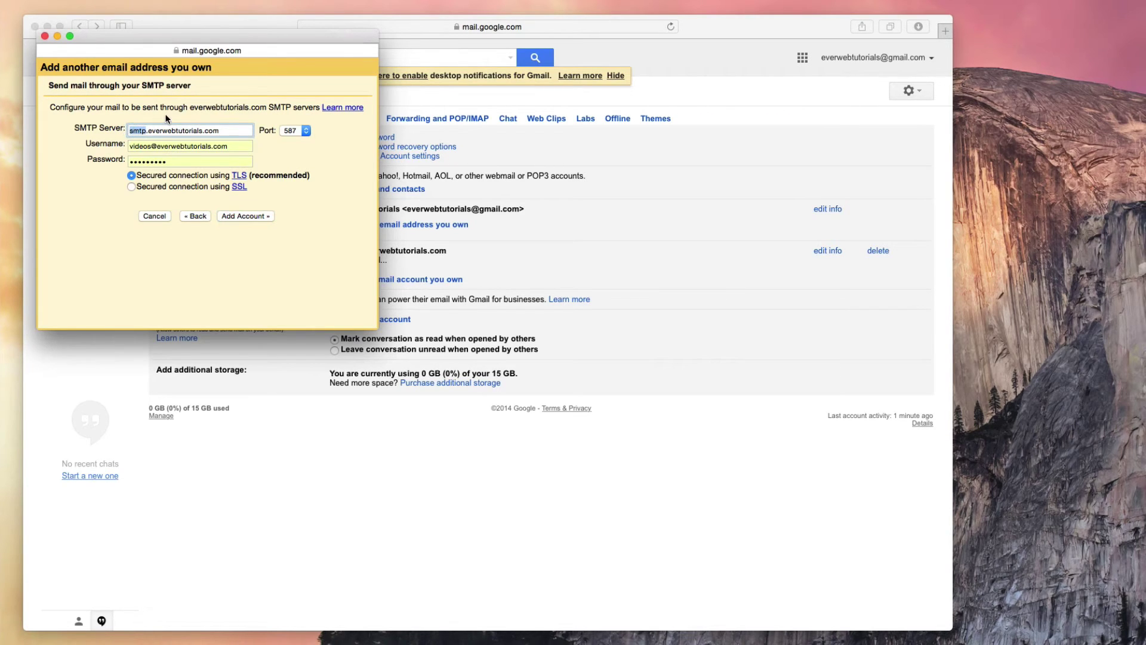
{"action": "type", "text": "mail"}
{"action": "left_click", "coordinate": [236, 146]}
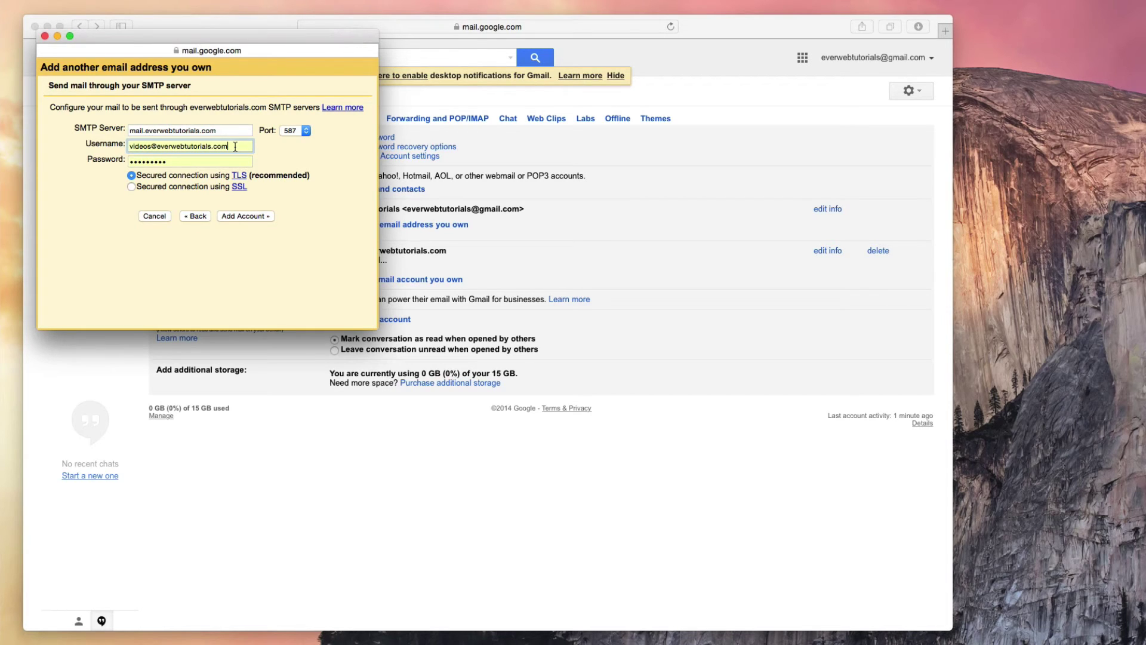
{"action": "left_click", "coordinate": [236, 163]}
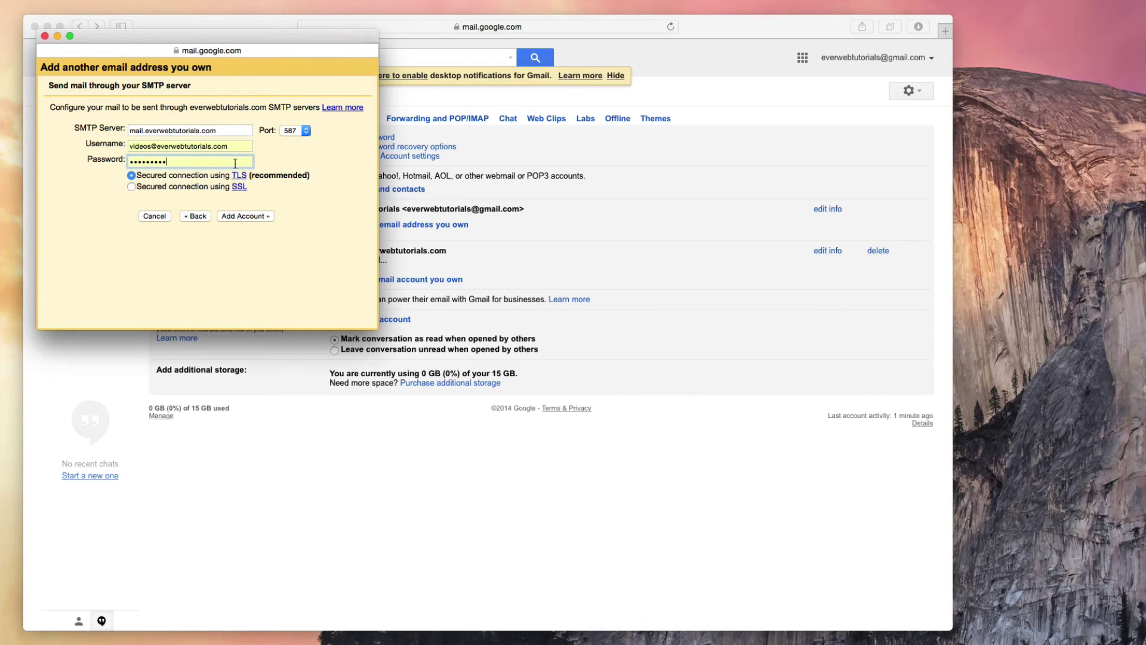
{"action": "left_click", "coordinate": [258, 216]}
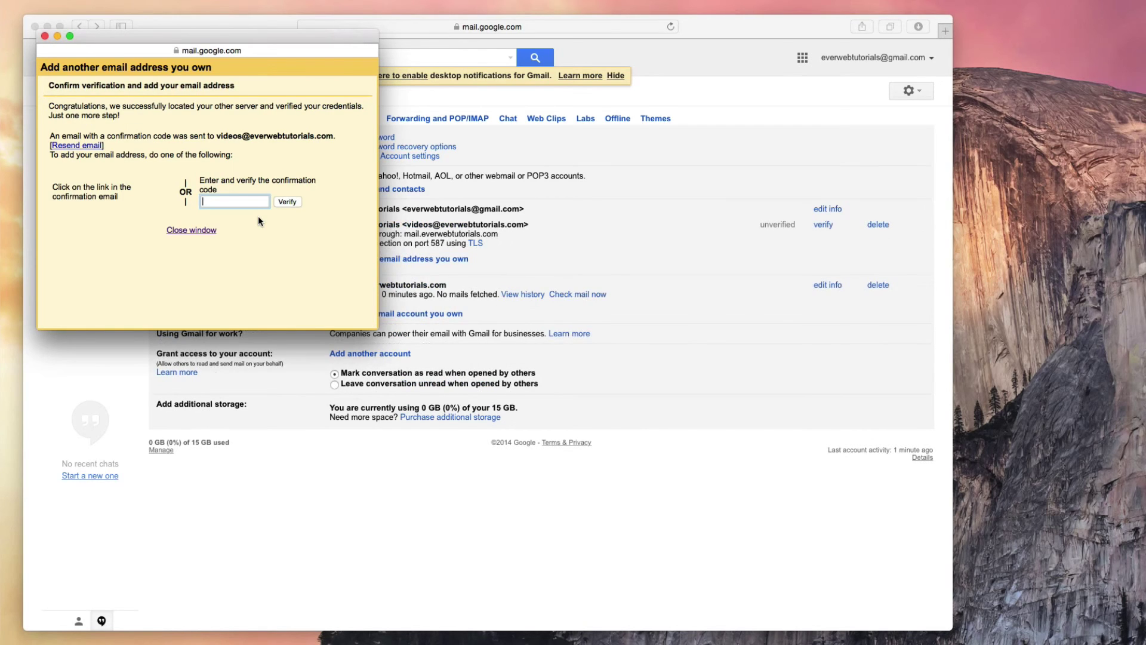
Step: Open the Gmail Team confirmation email in the refreshed inbox and confirm the sending address
{"action": "left_click", "coordinate": [191, 231]}
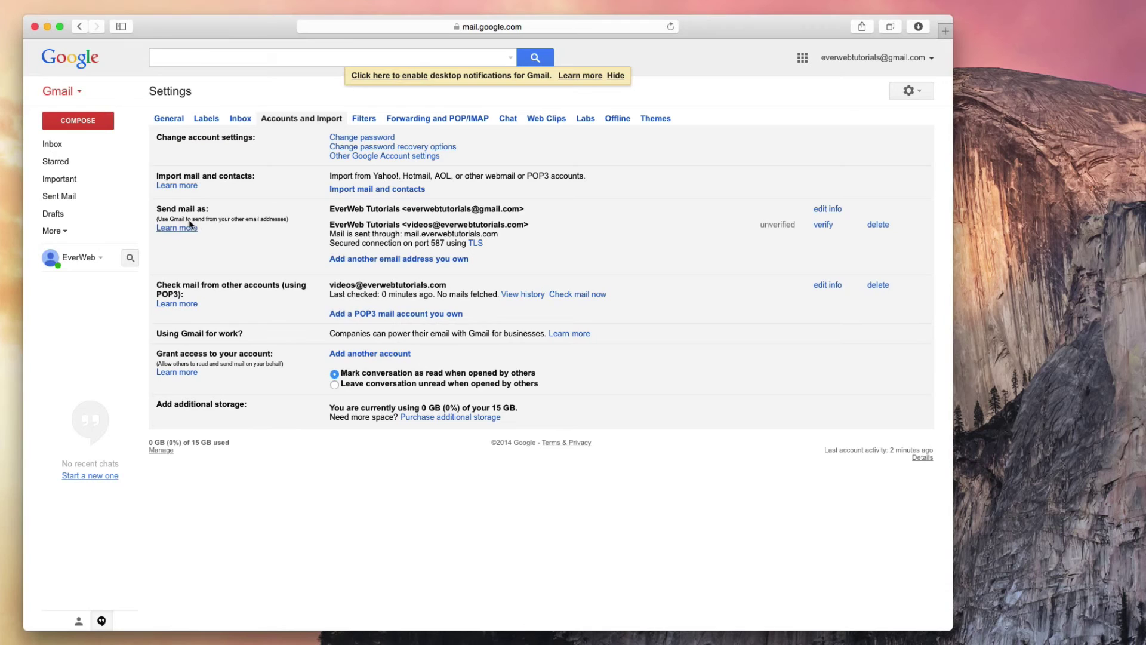
{"action": "left_click", "coordinate": [88, 146]}
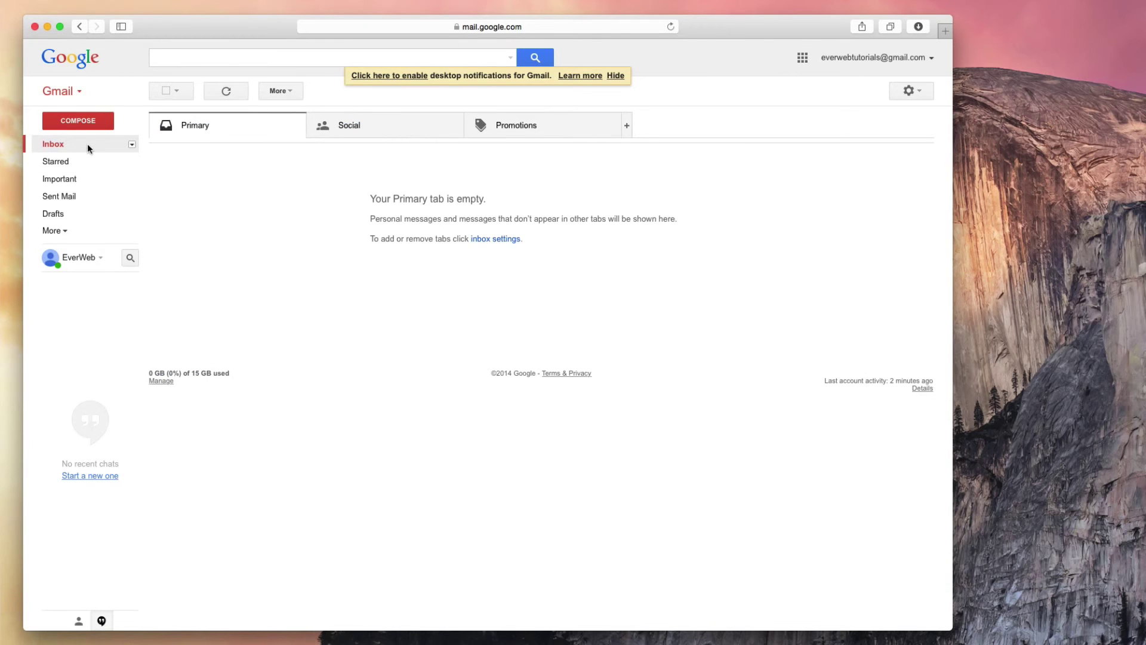
{"action": "left_click", "coordinate": [55, 144]}
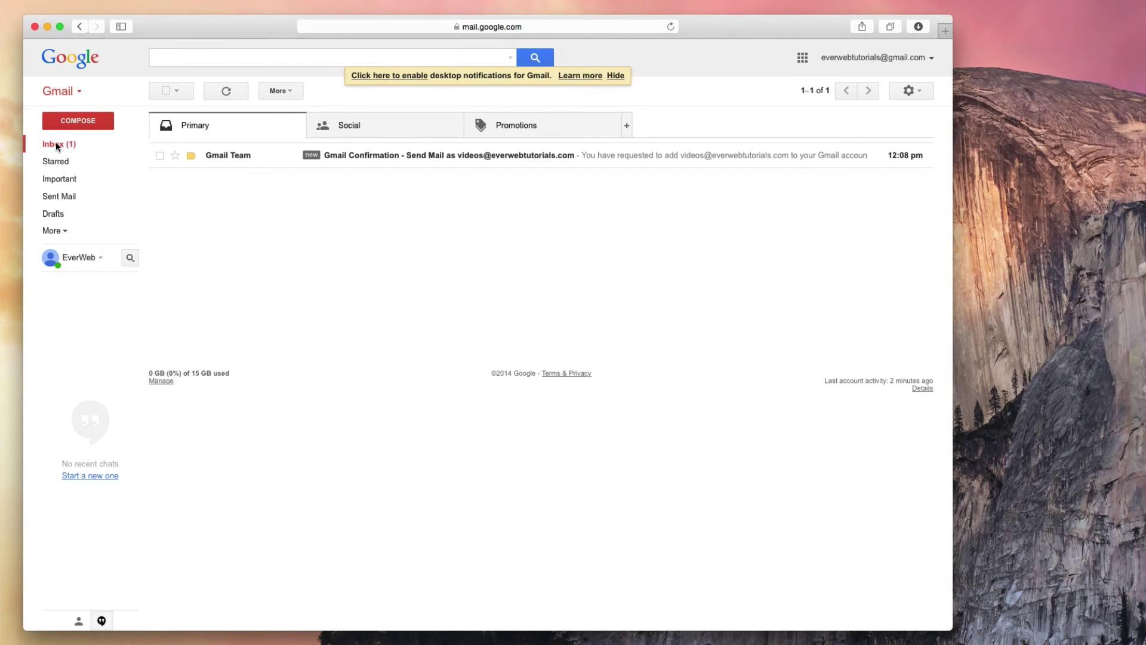
{"action": "left_click", "coordinate": [449, 162]}
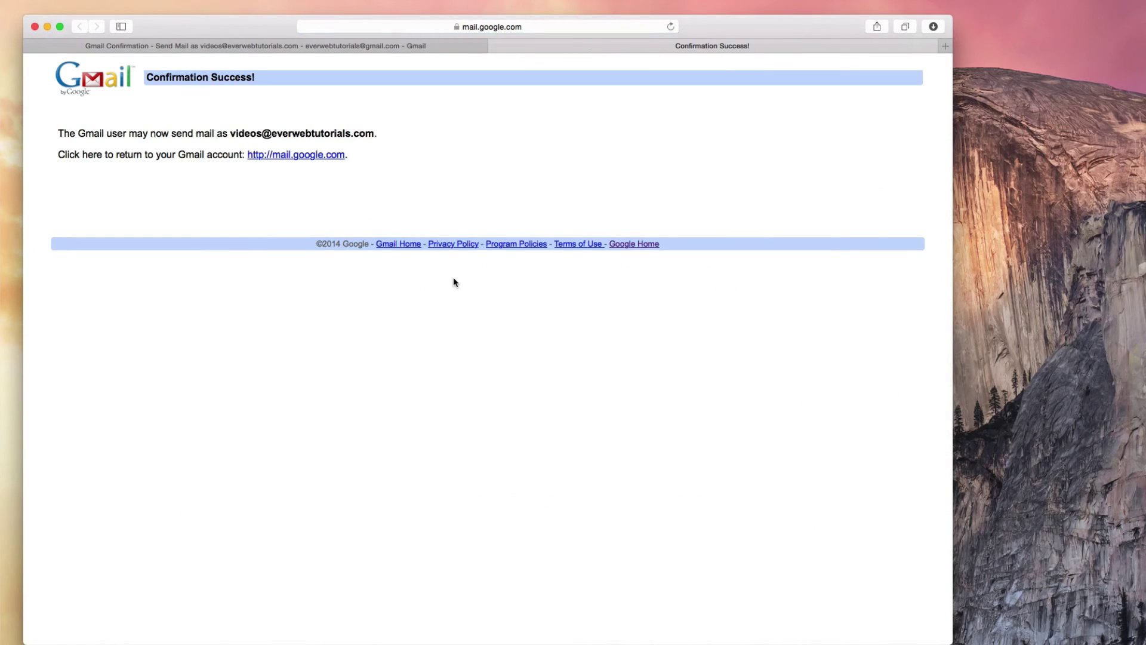
{"action": "left_click", "coordinate": [495, 46]}
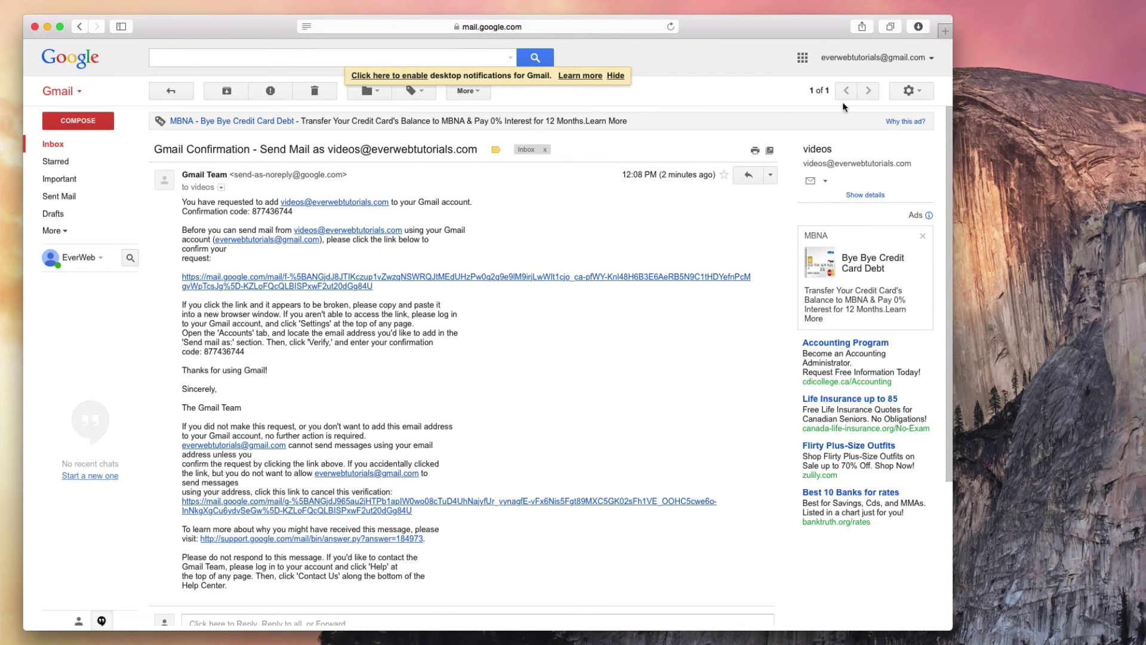
Step: In Accounts and Import, select 'Reply from the same address the message was sent to'
{"action": "left_click", "coordinate": [918, 95]}
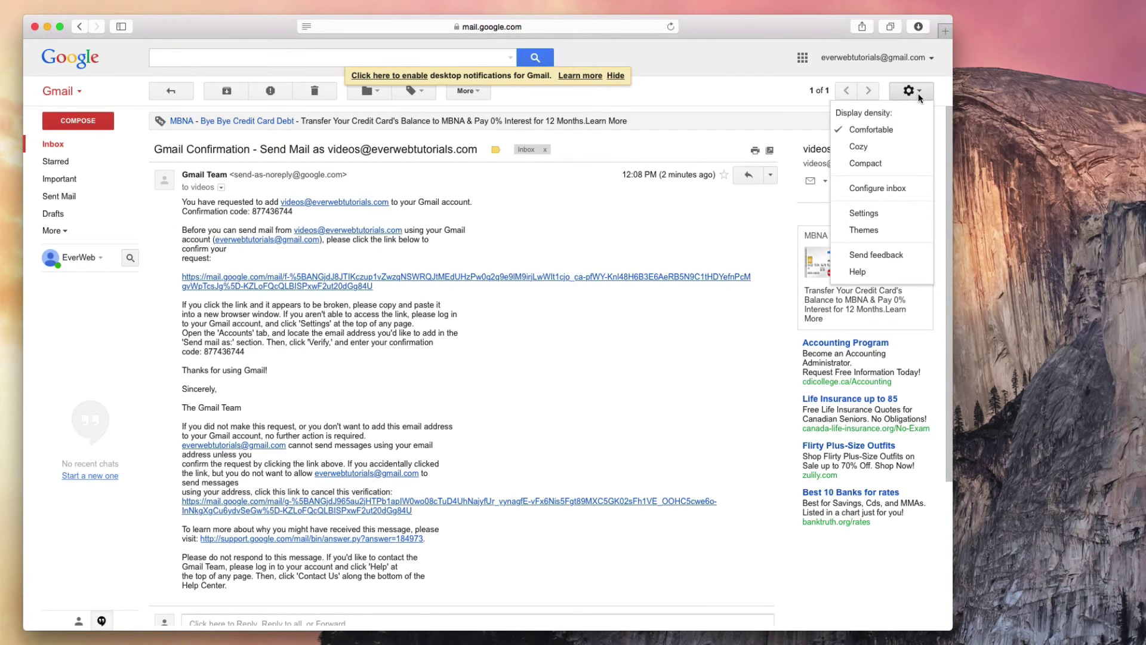
{"action": "left_click", "coordinate": [913, 216]}
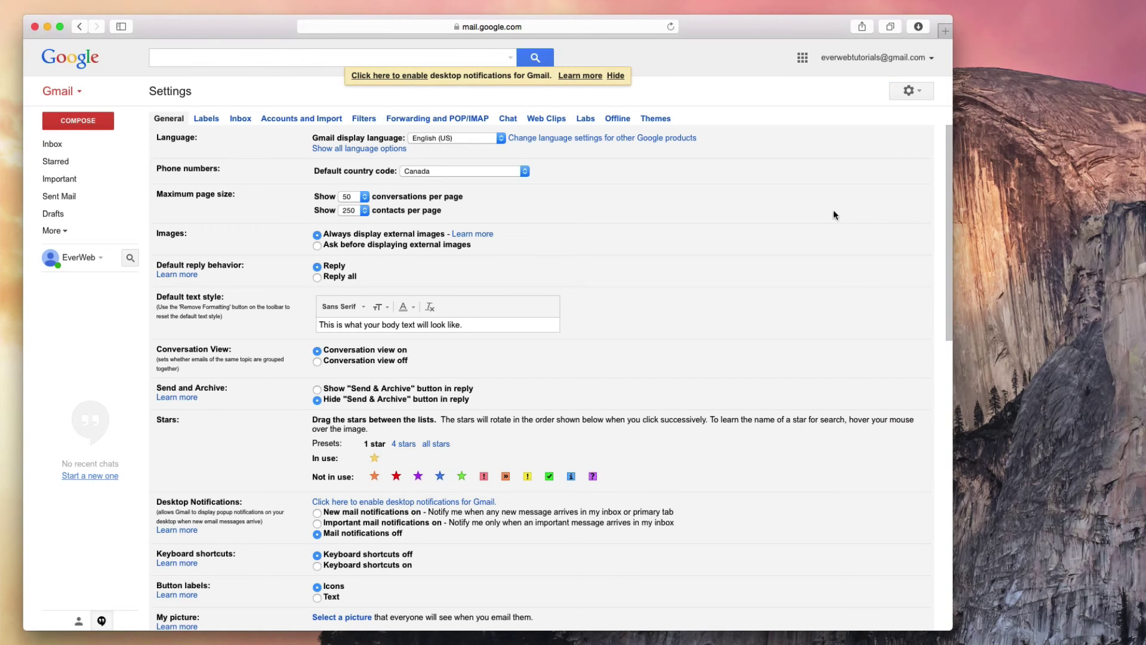
{"action": "left_click", "coordinate": [292, 119]}
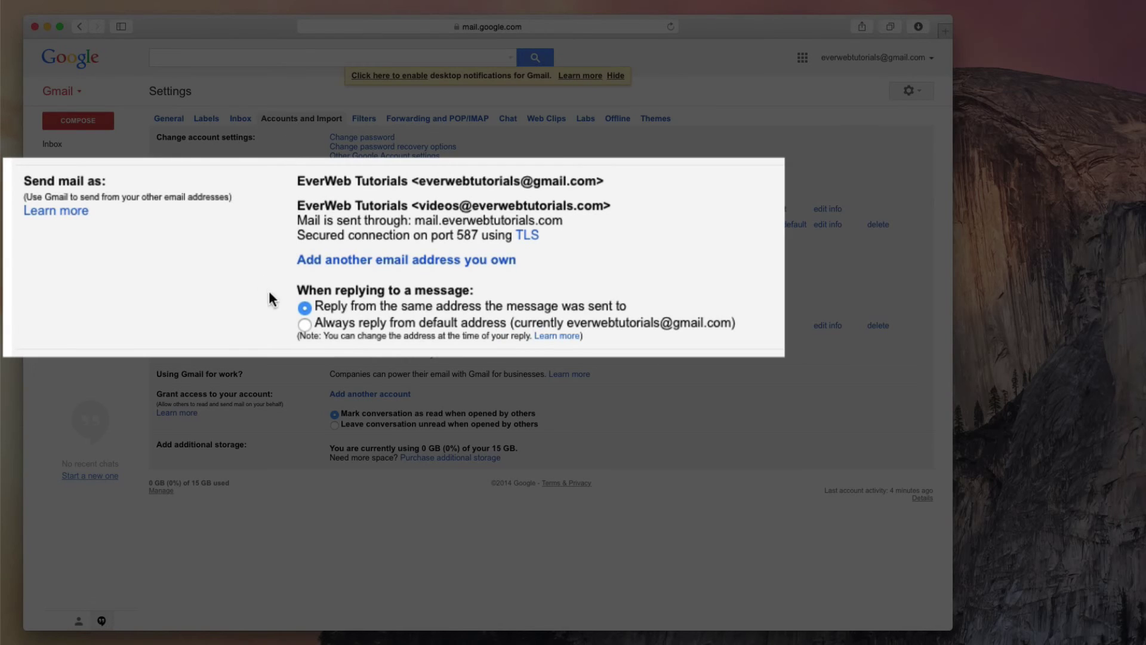
{"action": "left_click", "coordinate": [304, 307]}
{"action": "left_click_drag", "start_coordinate": [316, 307], "coordinate": [628, 310]}
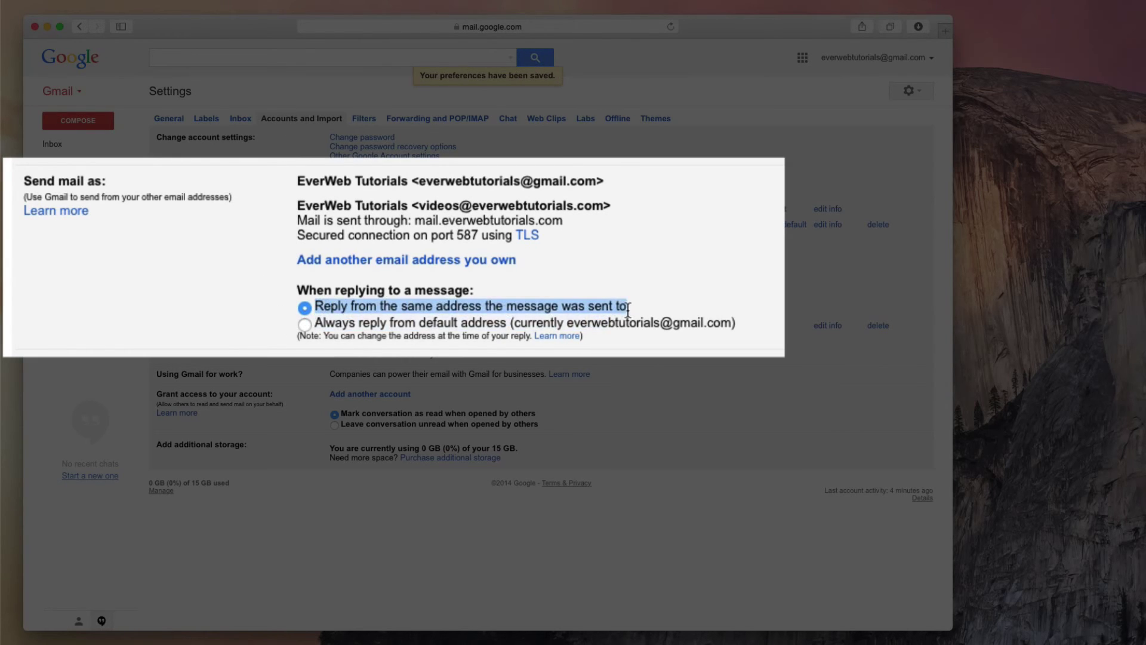